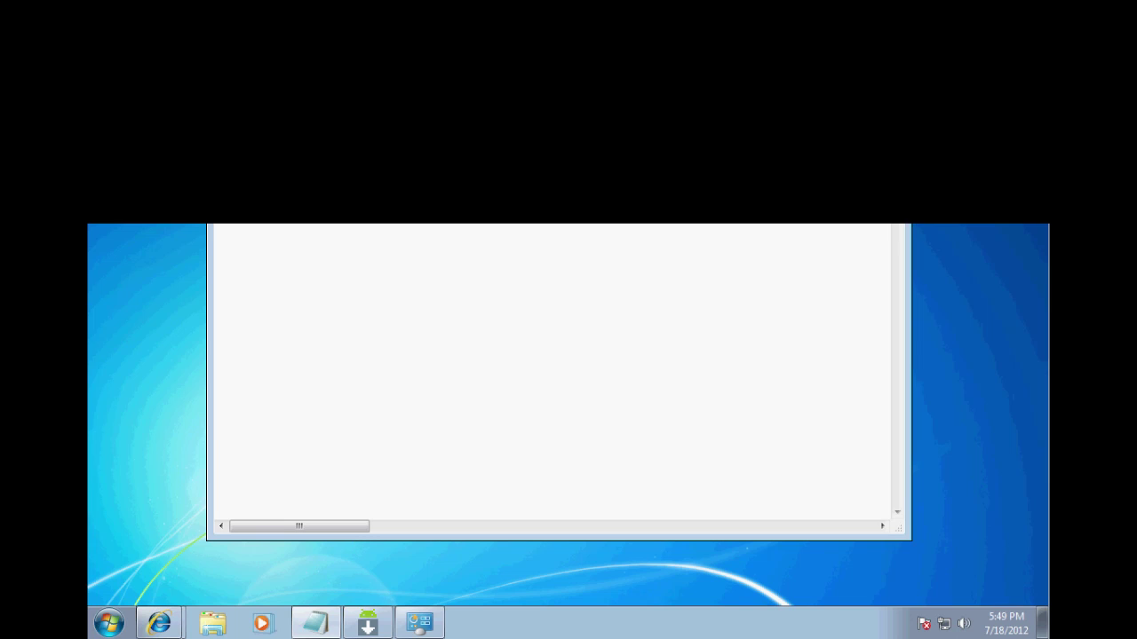
Open Computer Management for this computer and show its Device Manager
{"action": "left_click", "coordinate": [109, 624]}
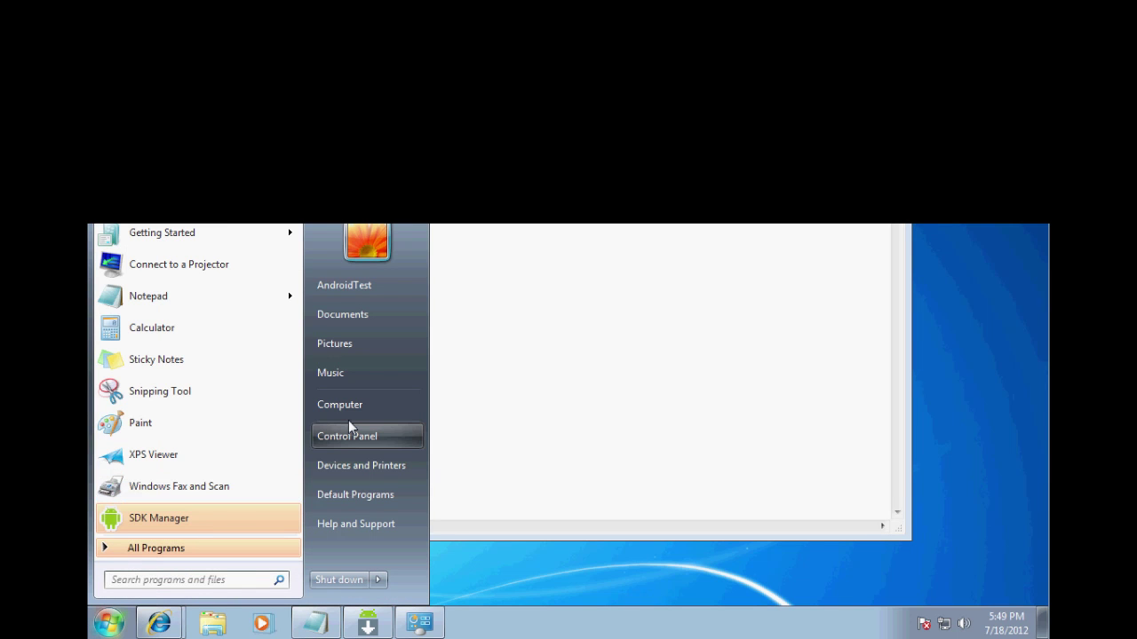
{"action": "left_click", "coordinate": [124, 625]}
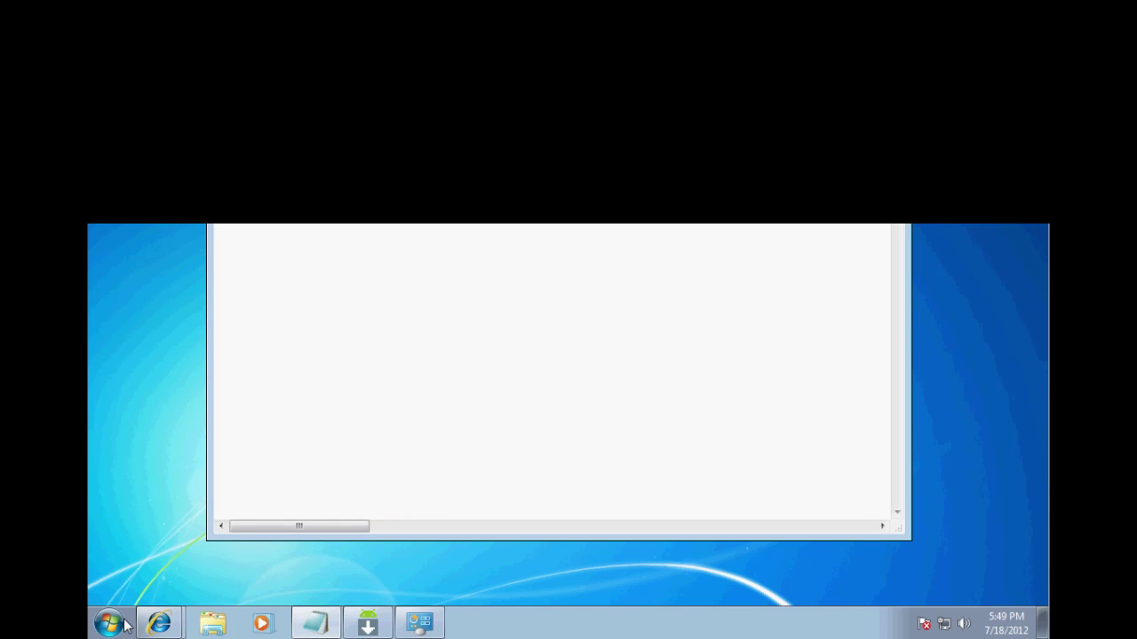
{"action": "left_click", "coordinate": [125, 625]}
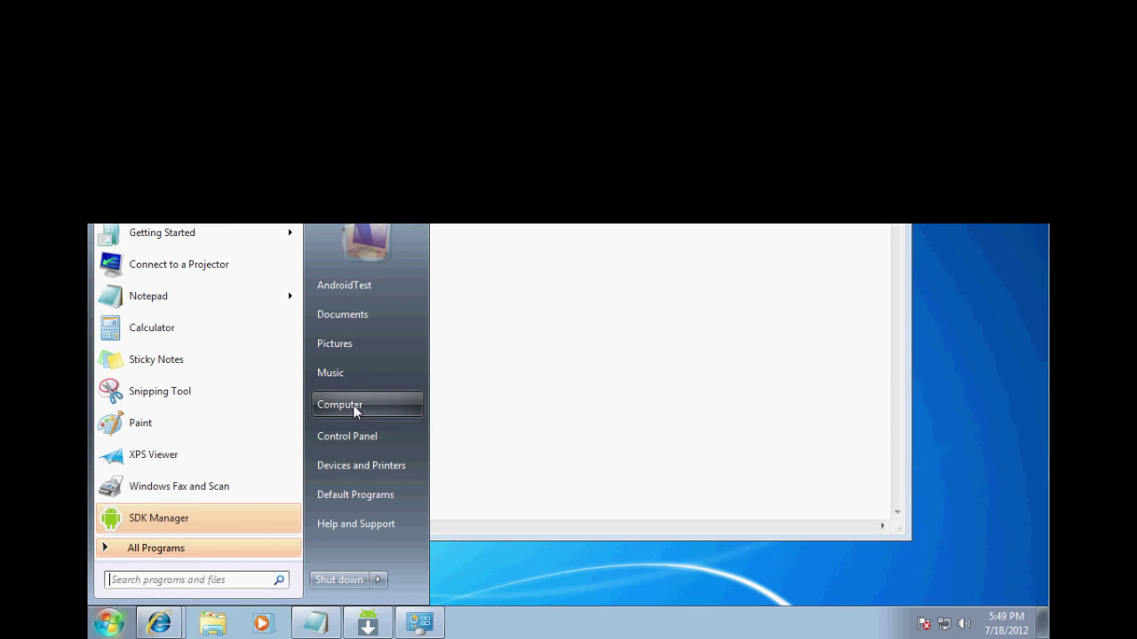
{"action": "right_click", "coordinate": [354, 408]}
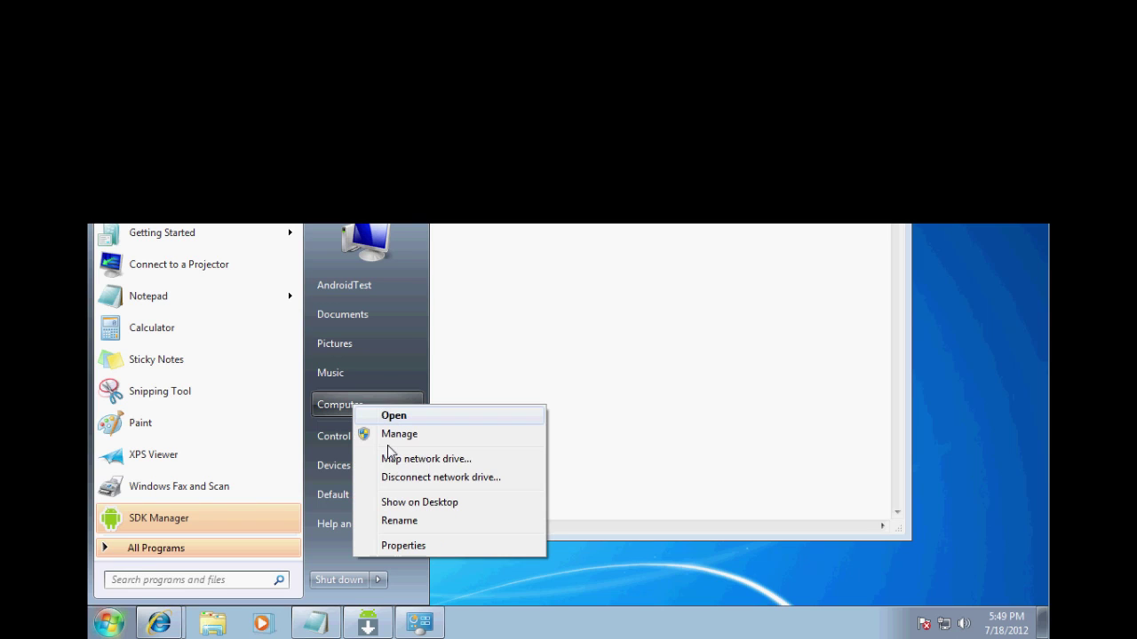
{"action": "key", "text": "Escape"}
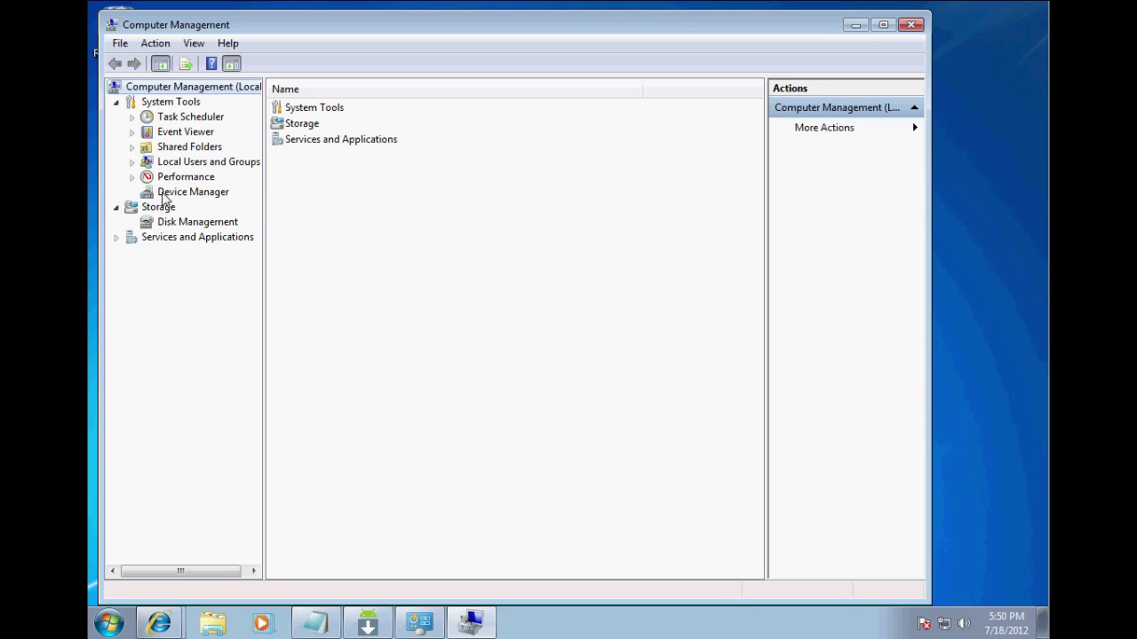
{"action": "left_click", "coordinate": [165, 194]}
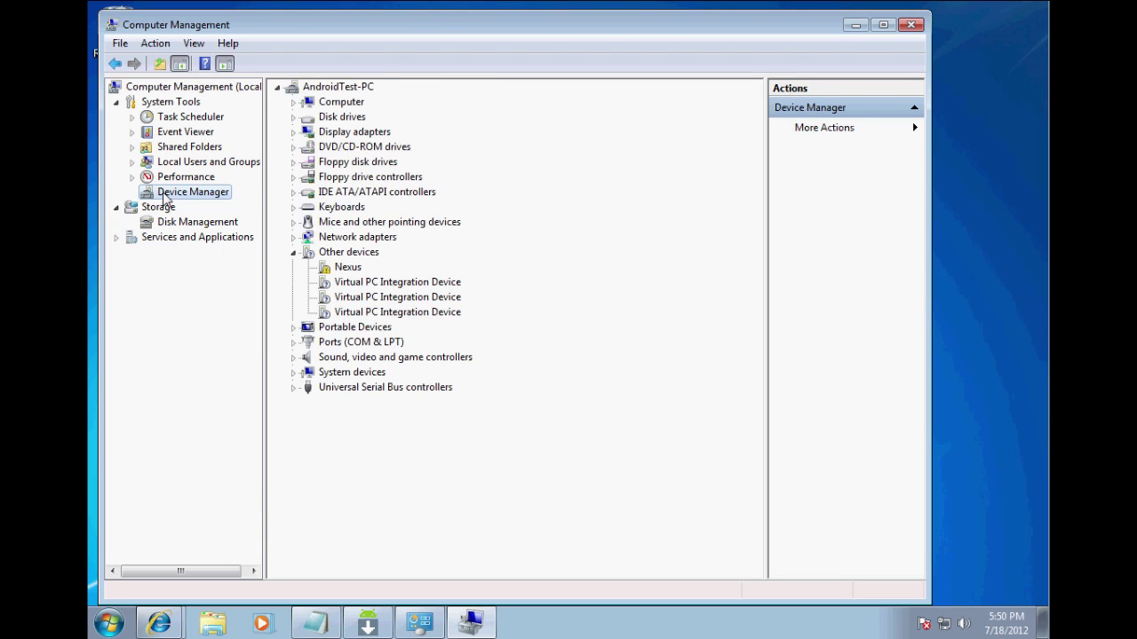
Start a manual driver update for the Nexus device, showing all devices and choosing to install the driver from disk
{"action": "left_click", "coordinate": [346, 271]}
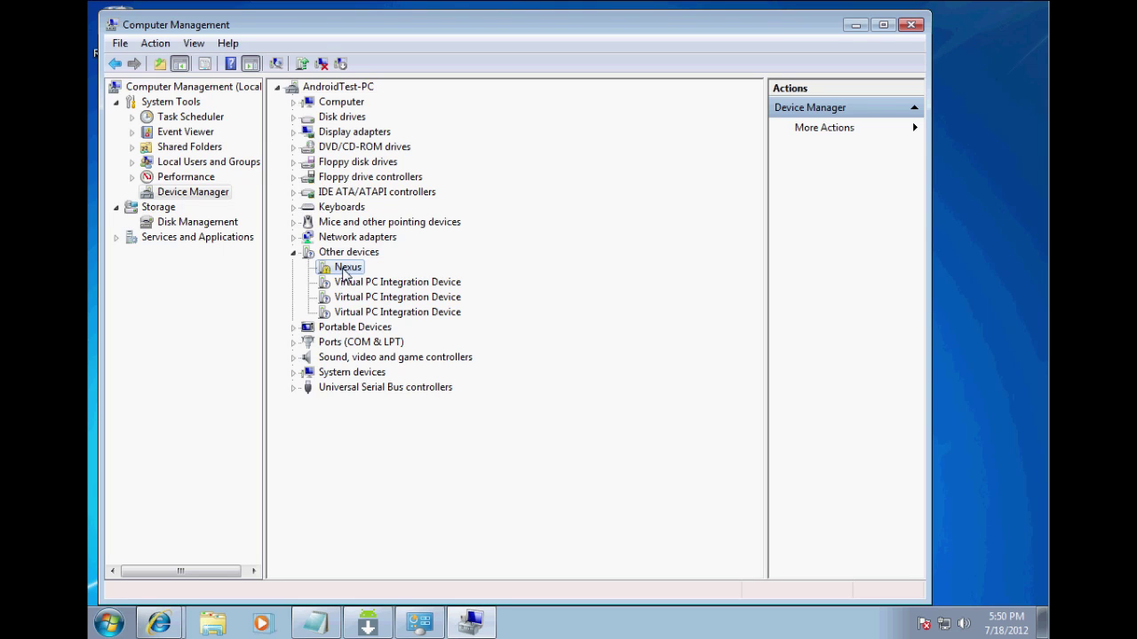
{"action": "right_click", "coordinate": [347, 270]}
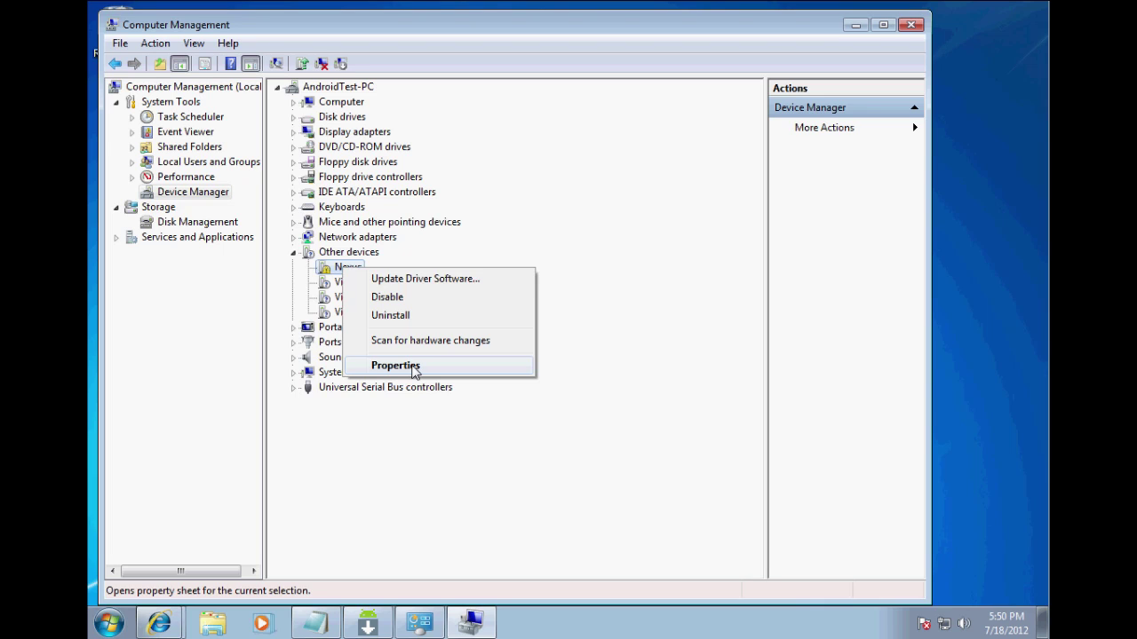
{"action": "left_click", "coordinate": [416, 285]}
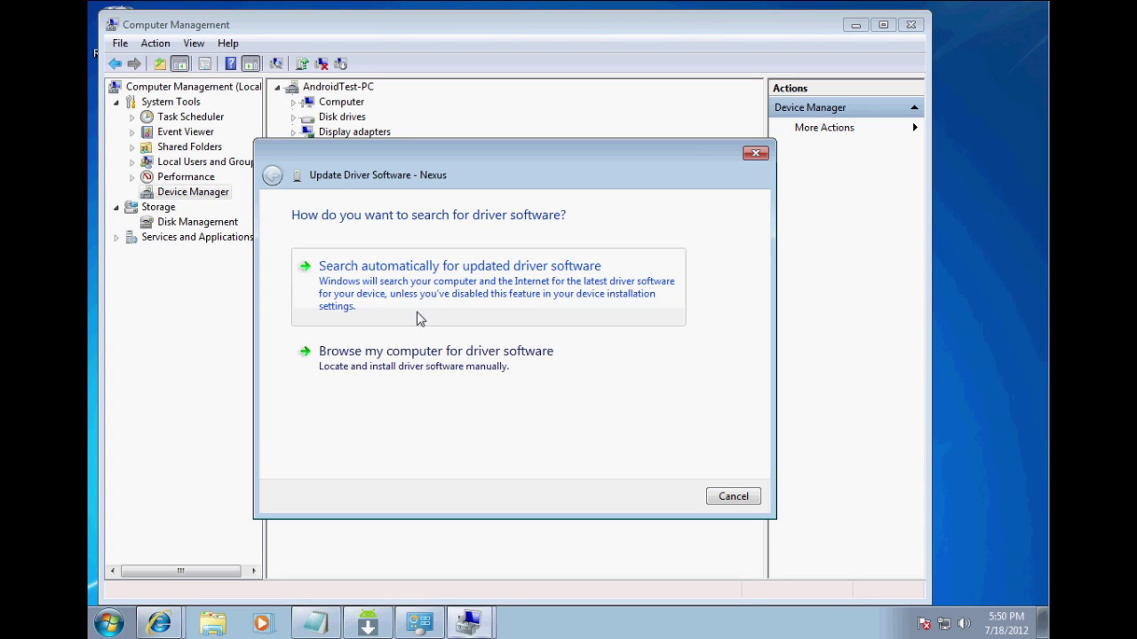
{"action": "left_click", "coordinate": [411, 366]}
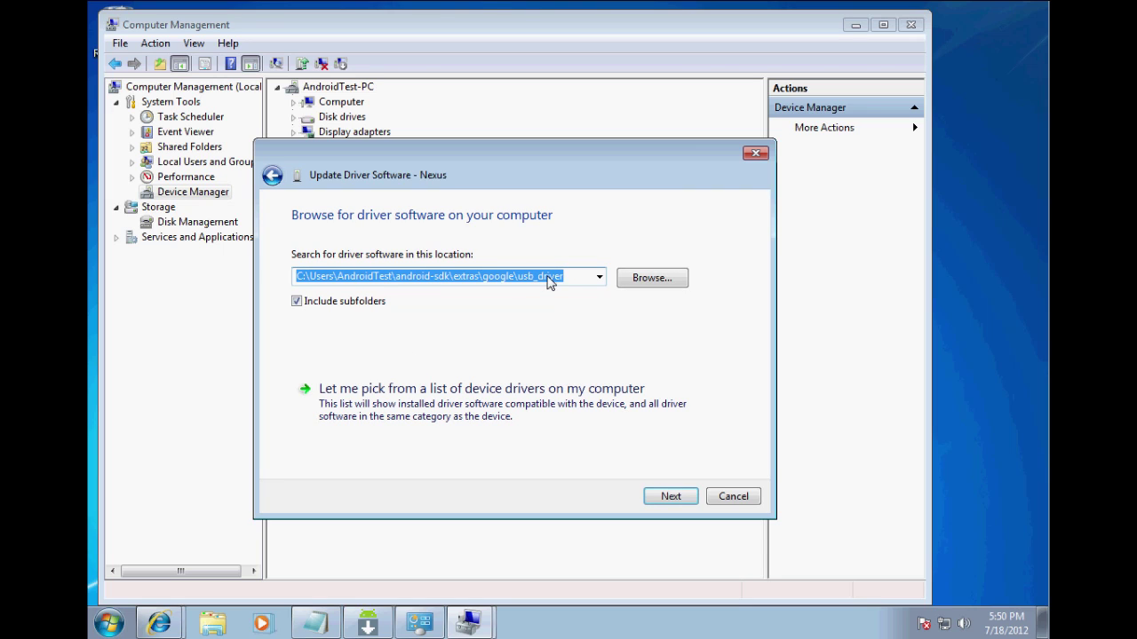
{"action": "left_click", "coordinate": [512, 409]}
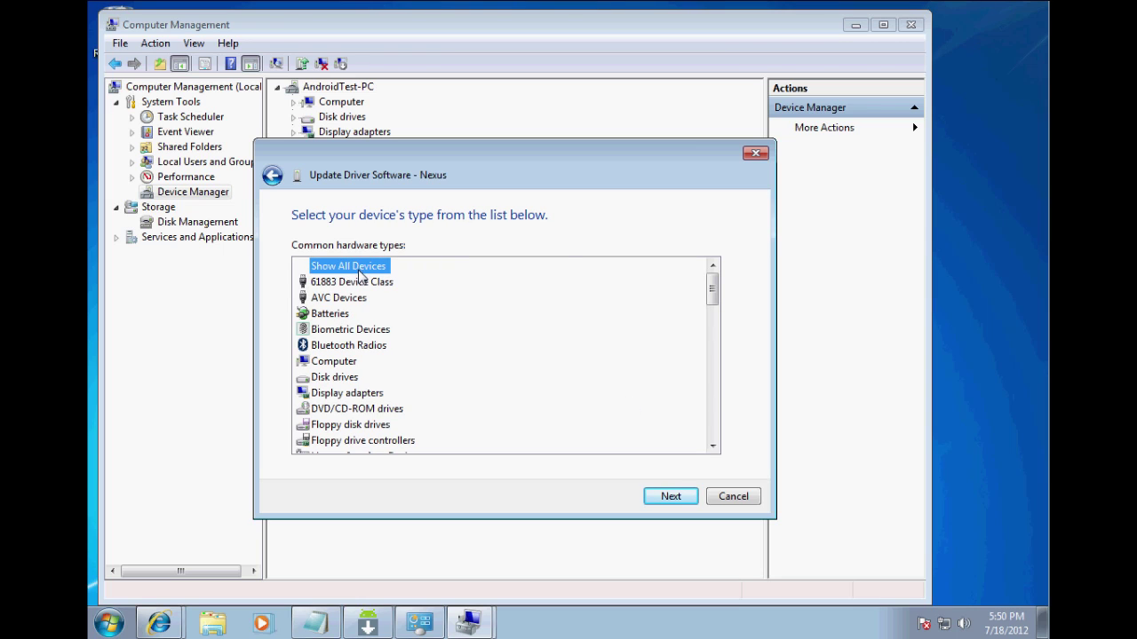
{"action": "left_click", "coordinate": [680, 502]}
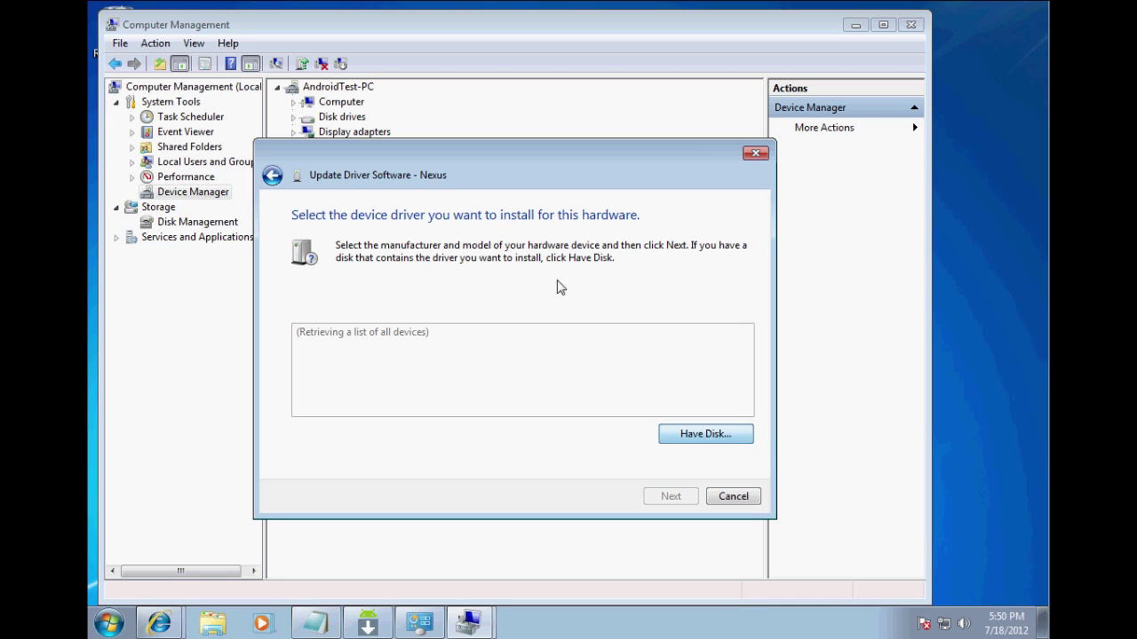
{"action": "left_click", "coordinate": [705, 433]}
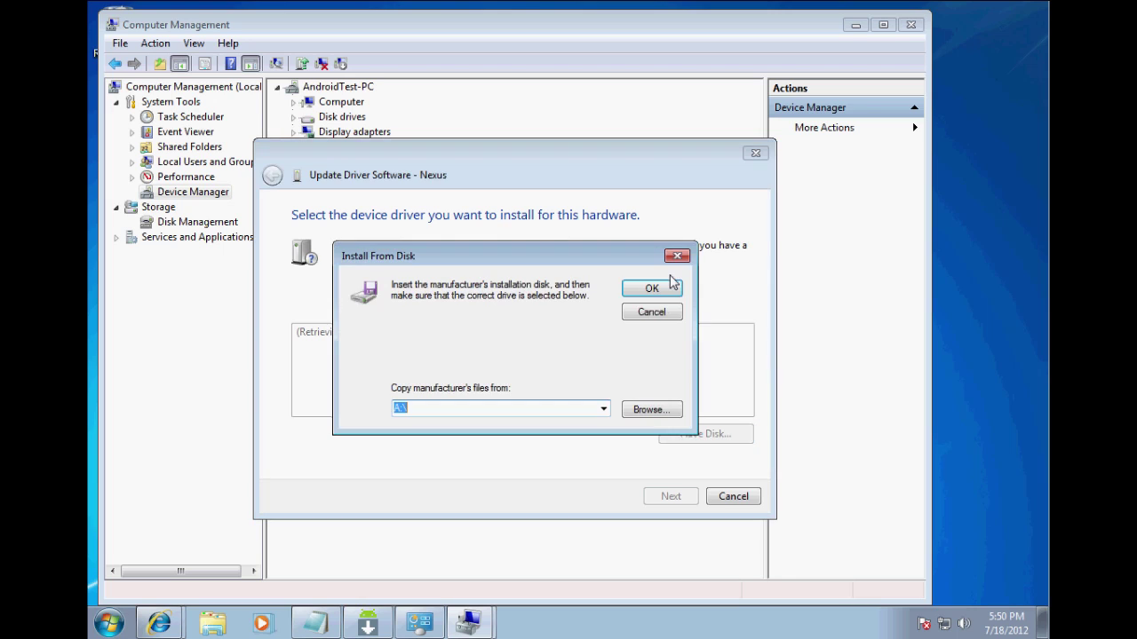
Choose android_winusb.inf from AndroidTest\android-sdk\extras\google\usb_driver as the driver file
{"action": "left_click", "coordinate": [662, 408]}
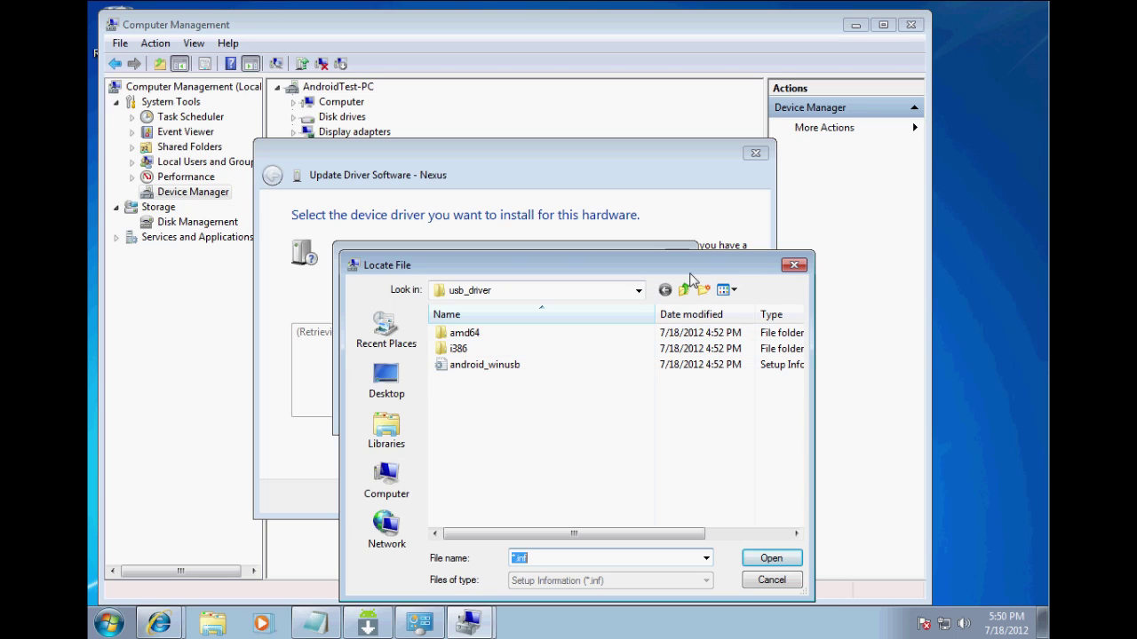
{"action": "left_click", "coordinate": [639, 293]}
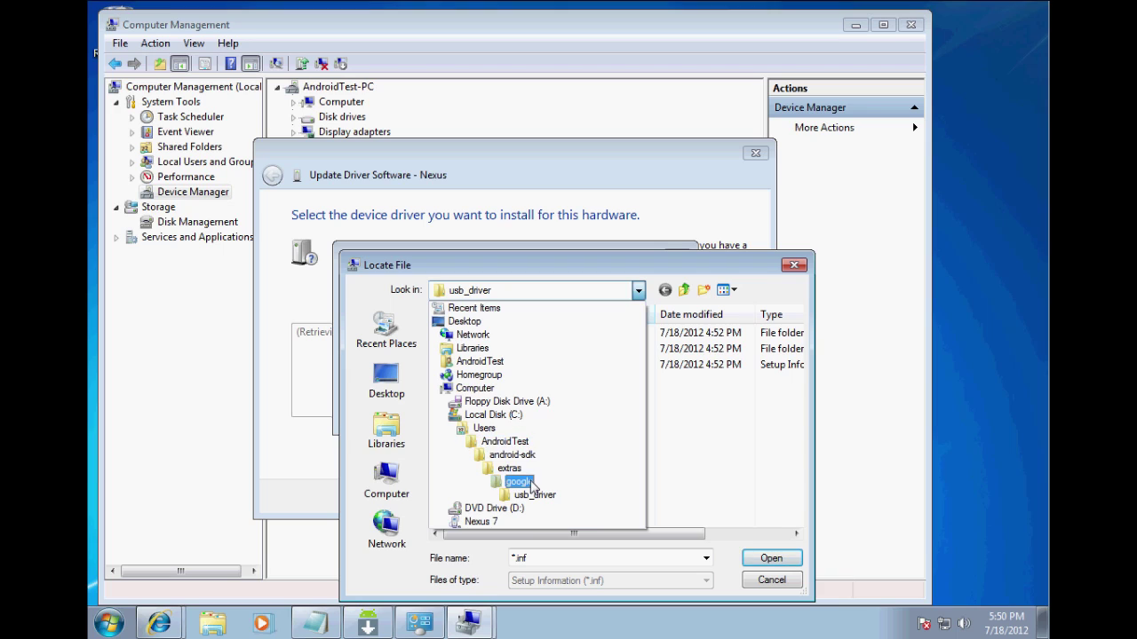
{"action": "left_click", "coordinate": [499, 442]}
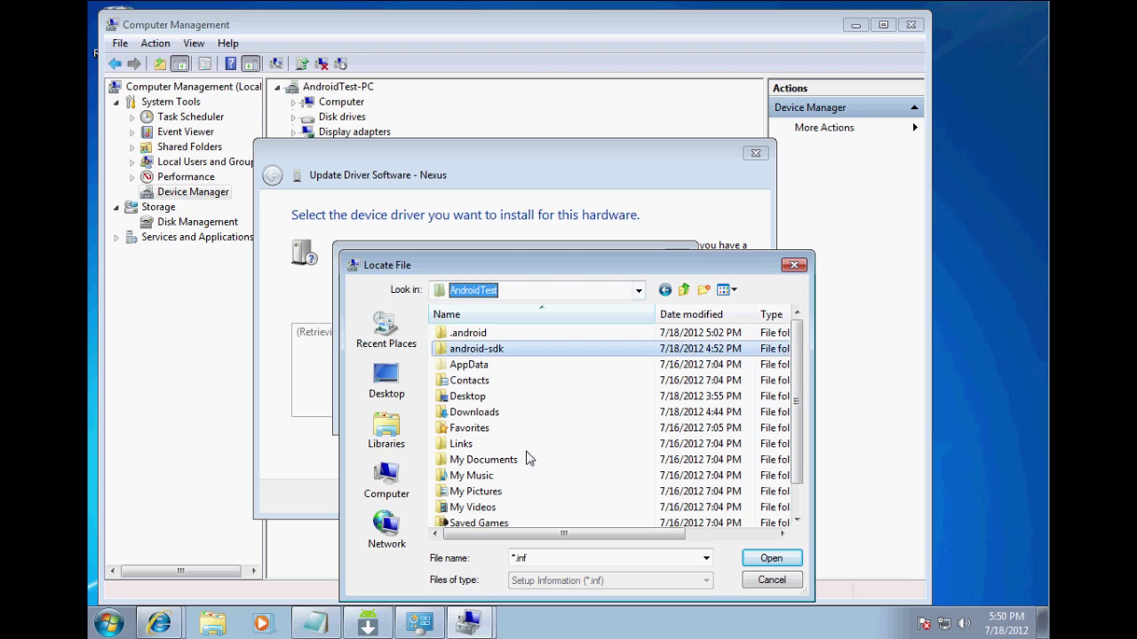
{"action": "double_click", "coordinate": [477, 353]}
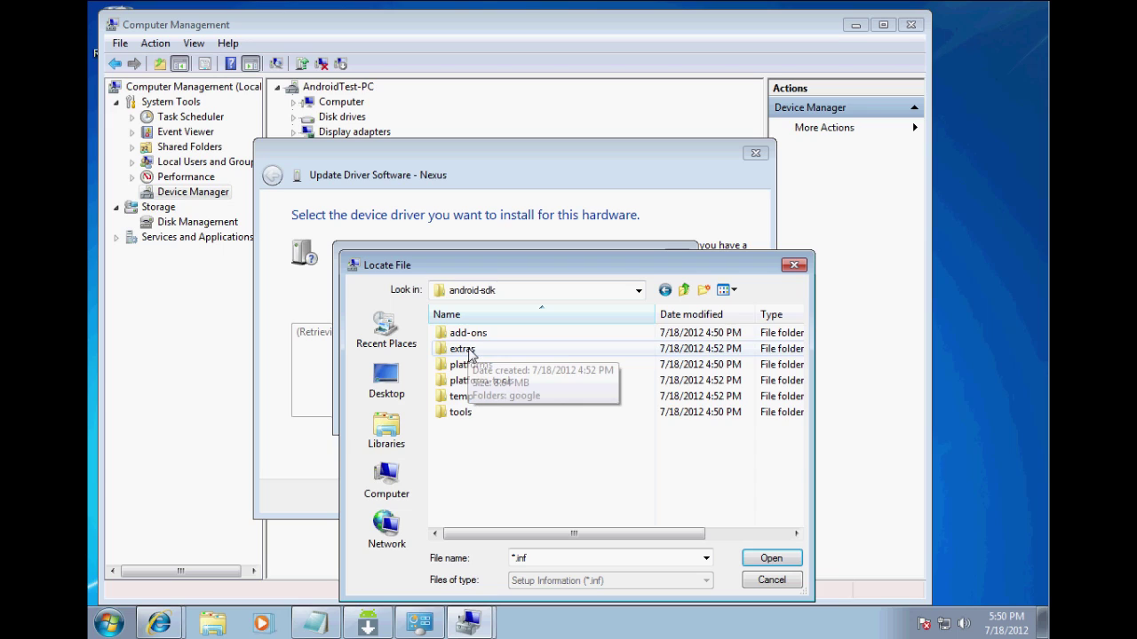
{"action": "double_click", "coordinate": [469, 351]}
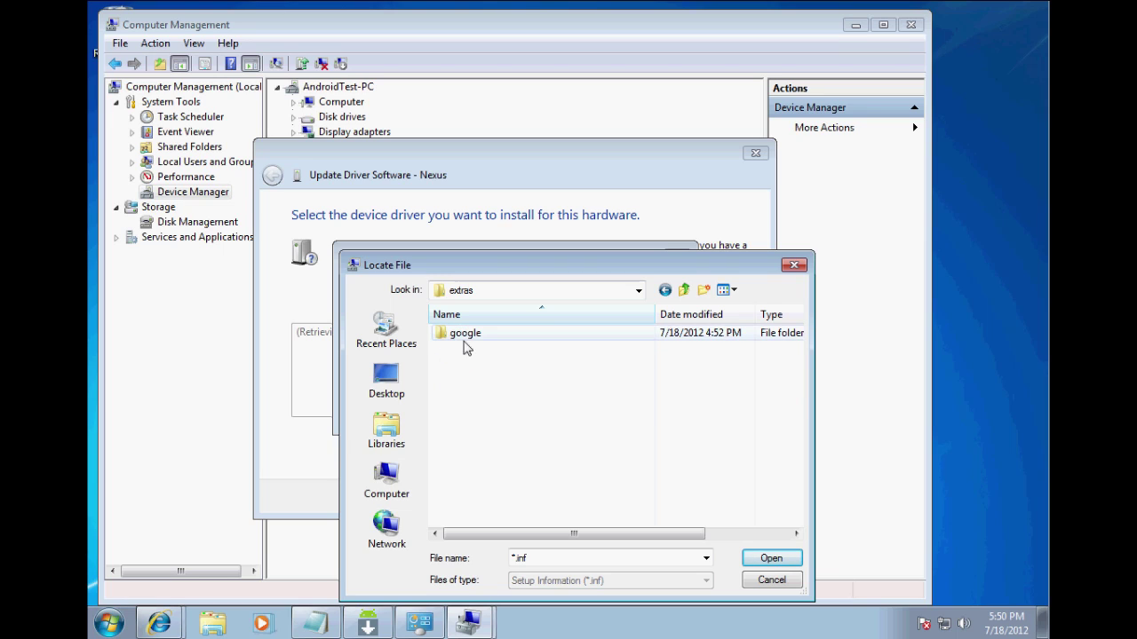
{"action": "double_click", "coordinate": [466, 338]}
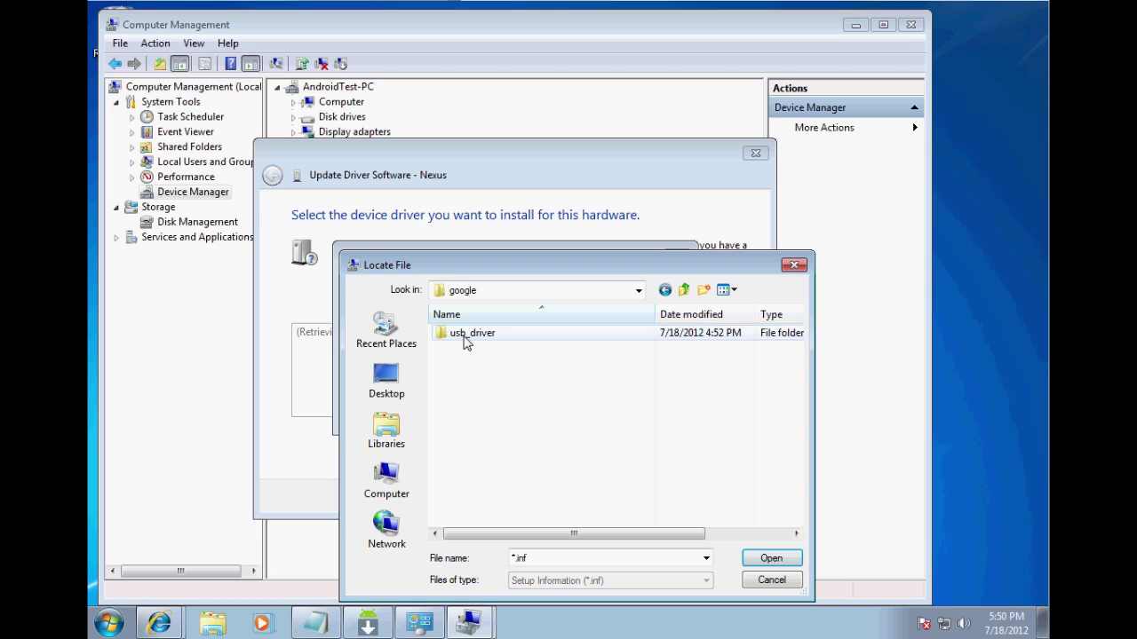
{"action": "double_click", "coordinate": [467, 342]}
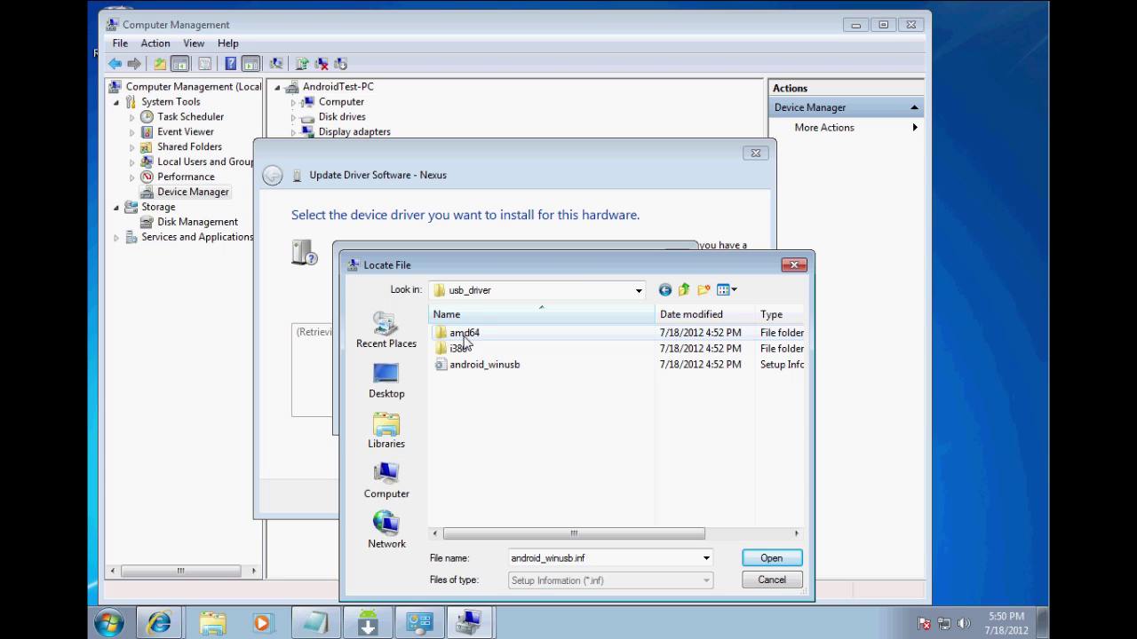
{"action": "left_click", "coordinate": [501, 365]}
{"action": "left_click", "coordinate": [485, 364]}
{"action": "left_click", "coordinate": [770, 558]}
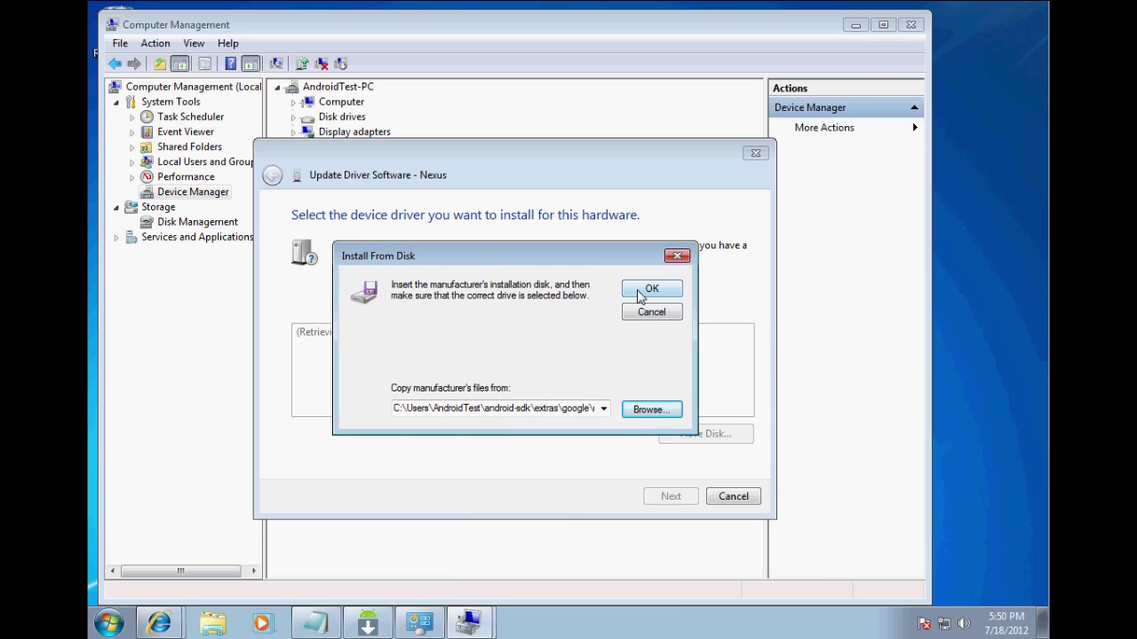
Install the Android Composite ADB Interface driver from Google Inc, and close the wizard and Computer Management
{"action": "left_click", "coordinate": [640, 294]}
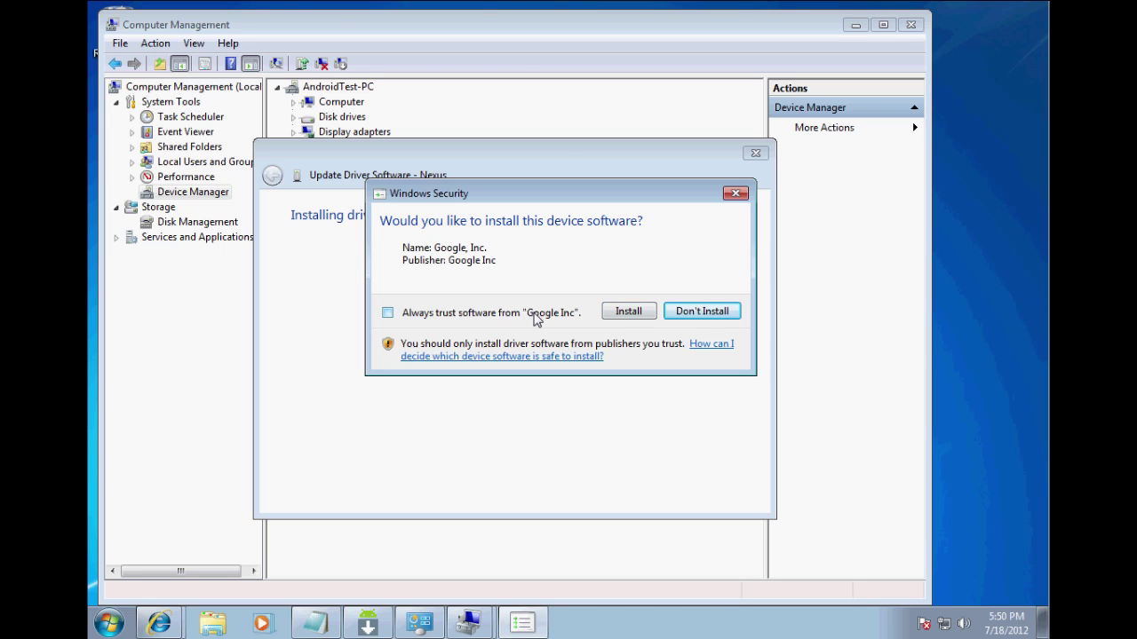
{"action": "left_click", "coordinate": [629, 312]}
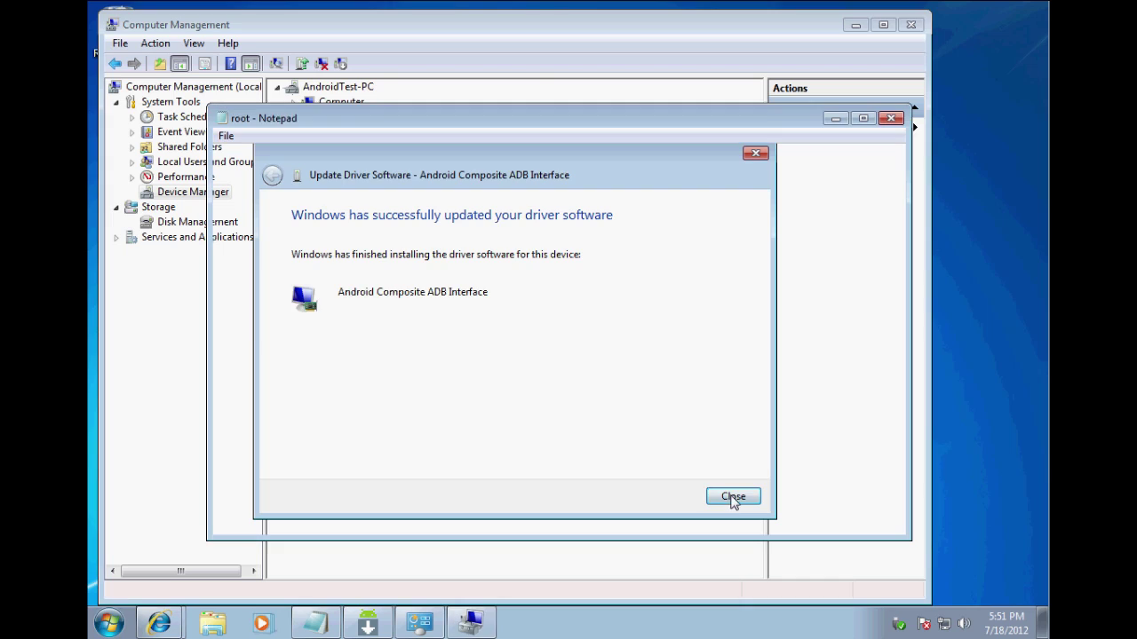
{"action": "left_click", "coordinate": [734, 496]}
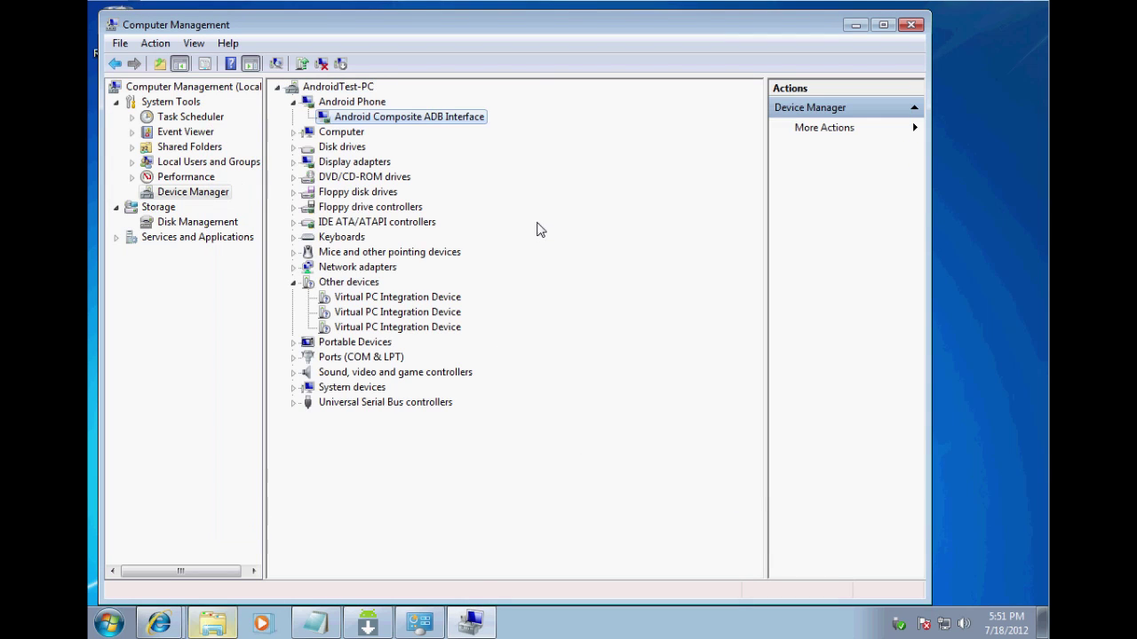
{"action": "left_click", "coordinate": [910, 25]}
Open a Command Prompt with cmd and list the contents of the AndroidTest user folder with dir
{"action": "left_click", "coordinate": [109, 623]}
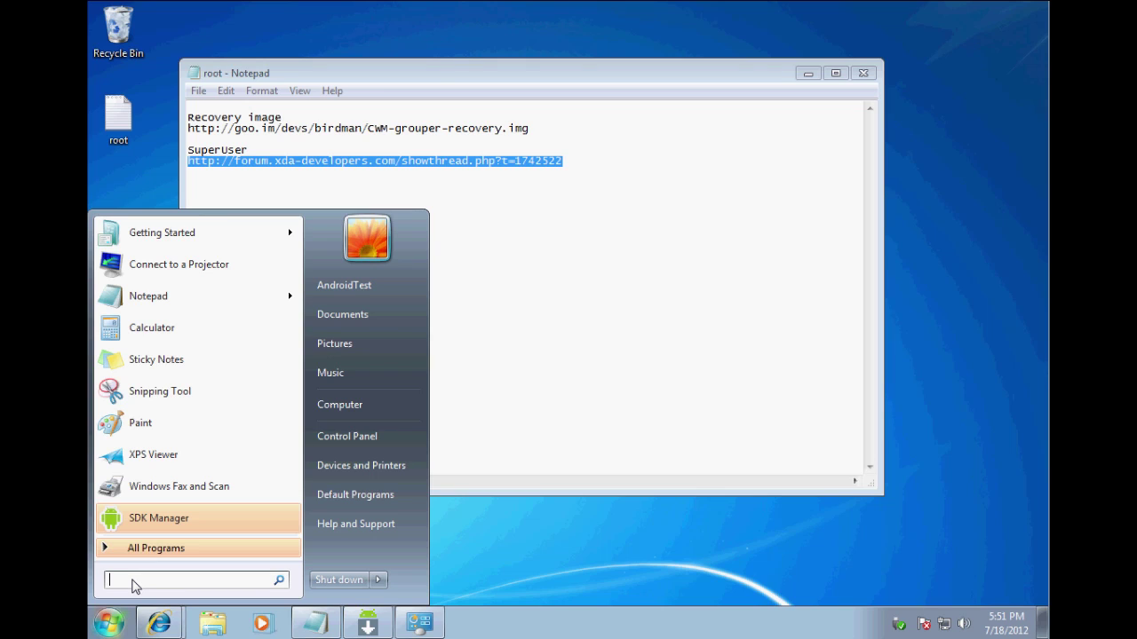
{"action": "type", "text": "cmd"}
{"action": "key", "text": "Return"}
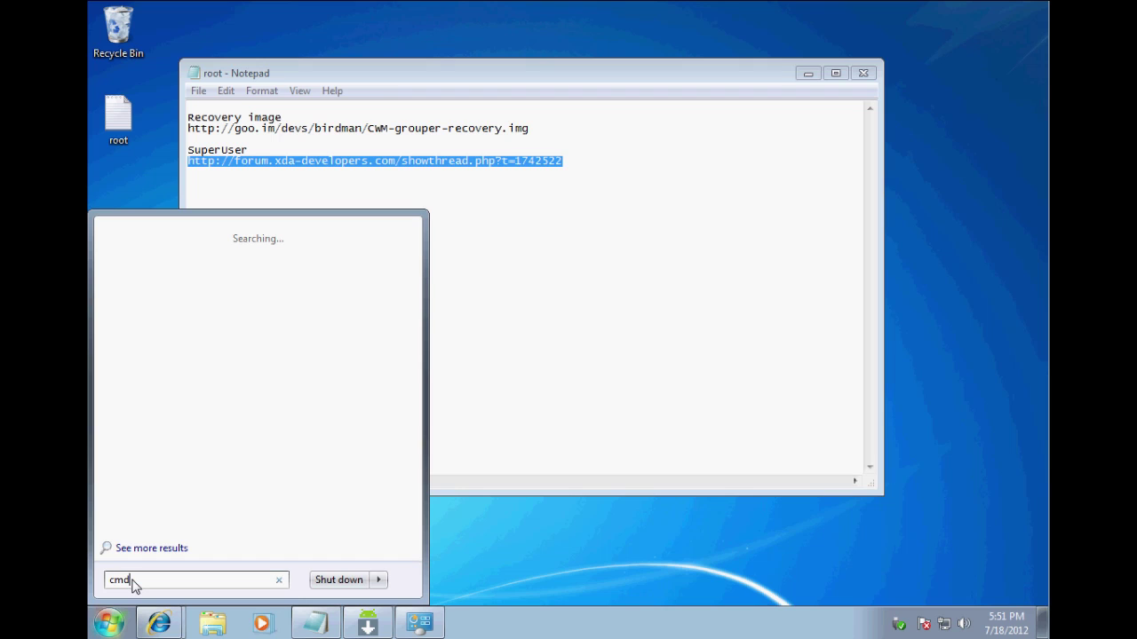
{"action": "key", "text": "Return"}
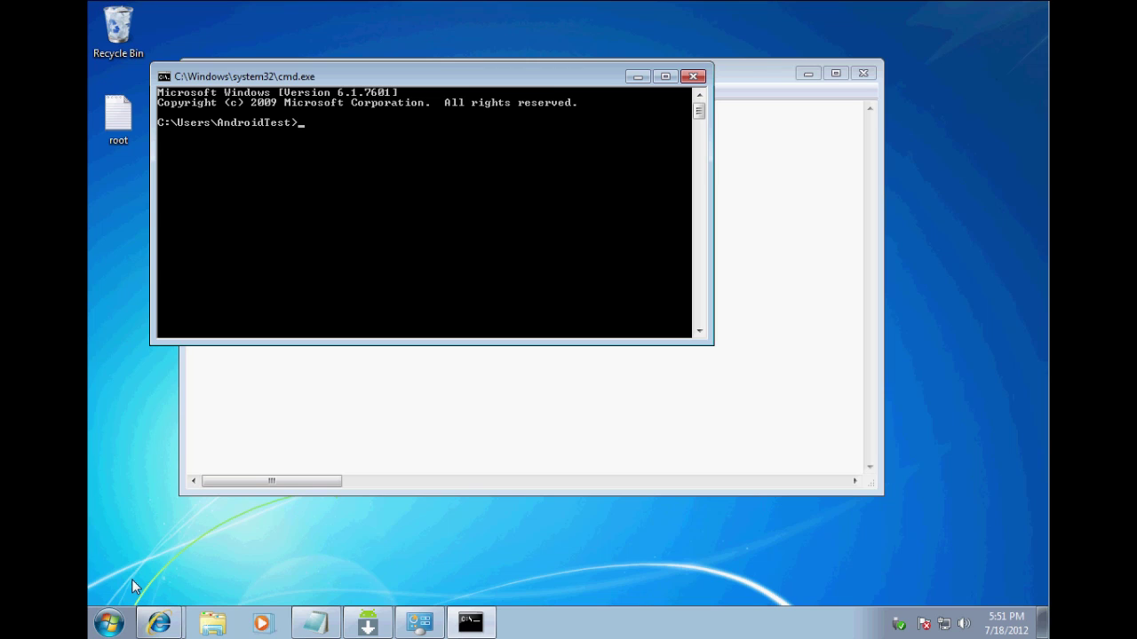
{"action": "type", "text": "dir"}
{"action": "key", "text": "Return"}
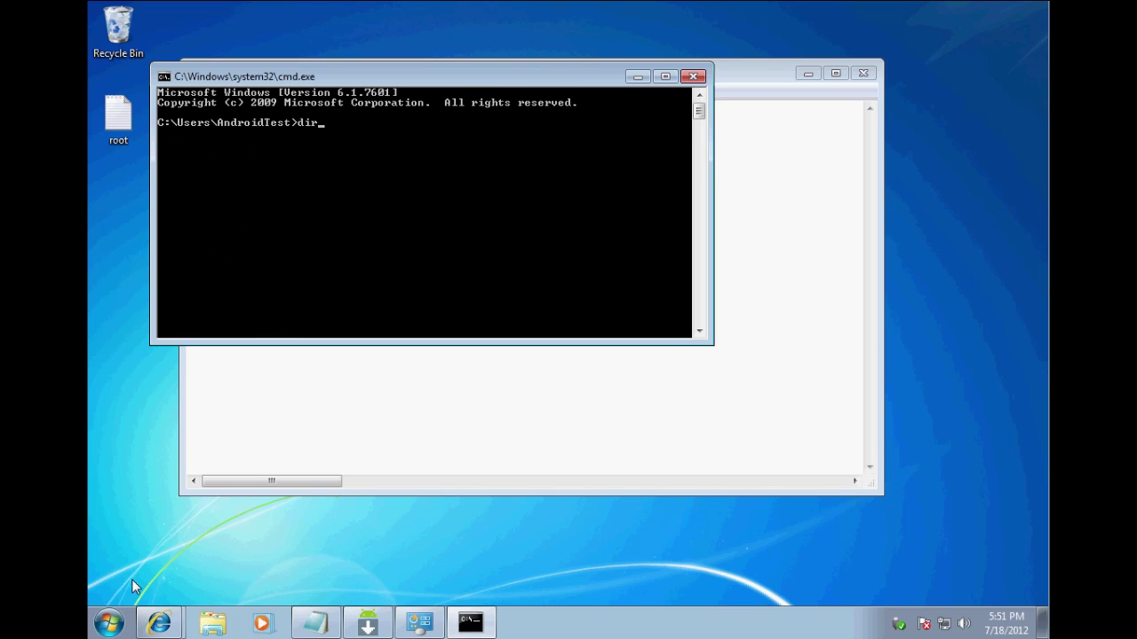
{"action": "key", "text": "Return"}
Change to the android-sdk folder and list its contents with dir
{"action": "type", "text": "cd"}
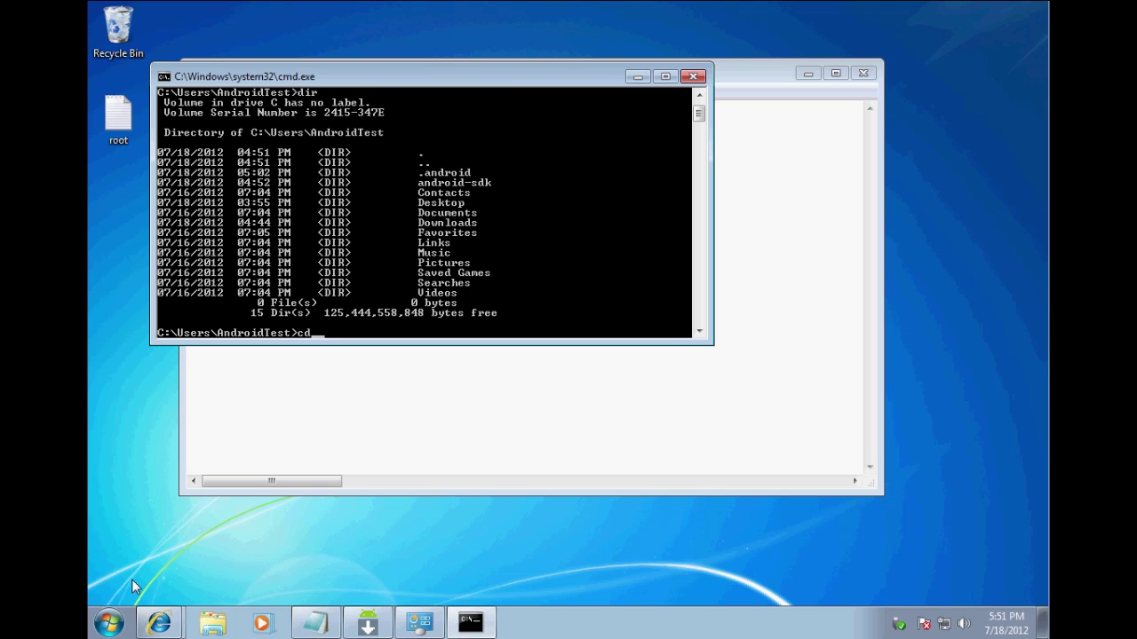
{"action": "type", "text": " android-sdk"}
{"action": "key", "text": "Return"}
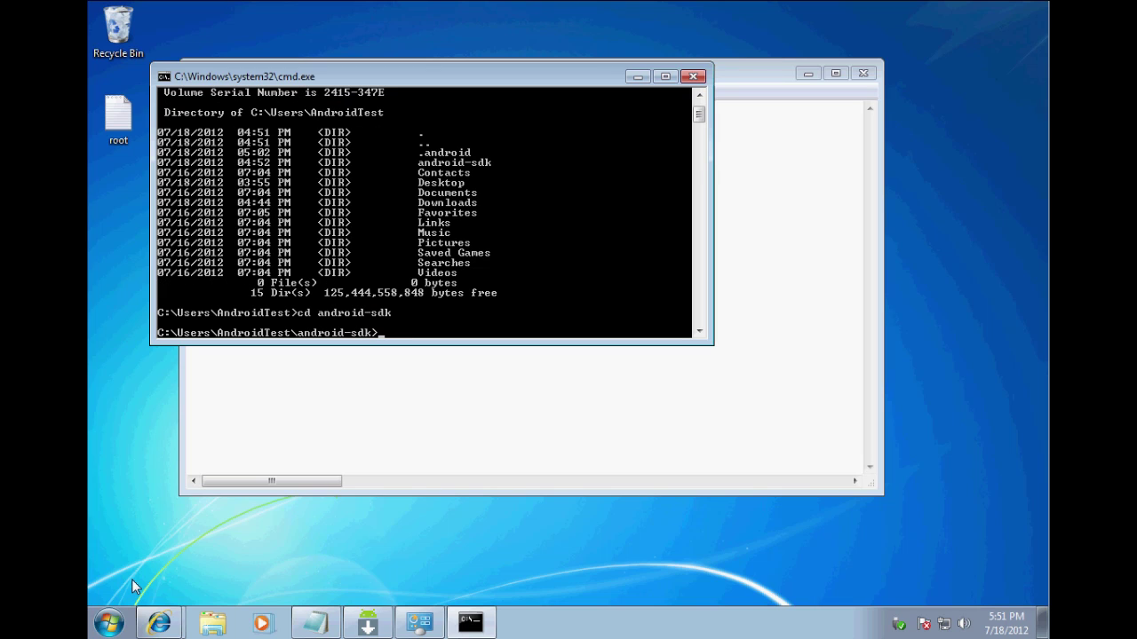
{"action": "type", "text": "dir"}
{"action": "key", "text": "Return"}
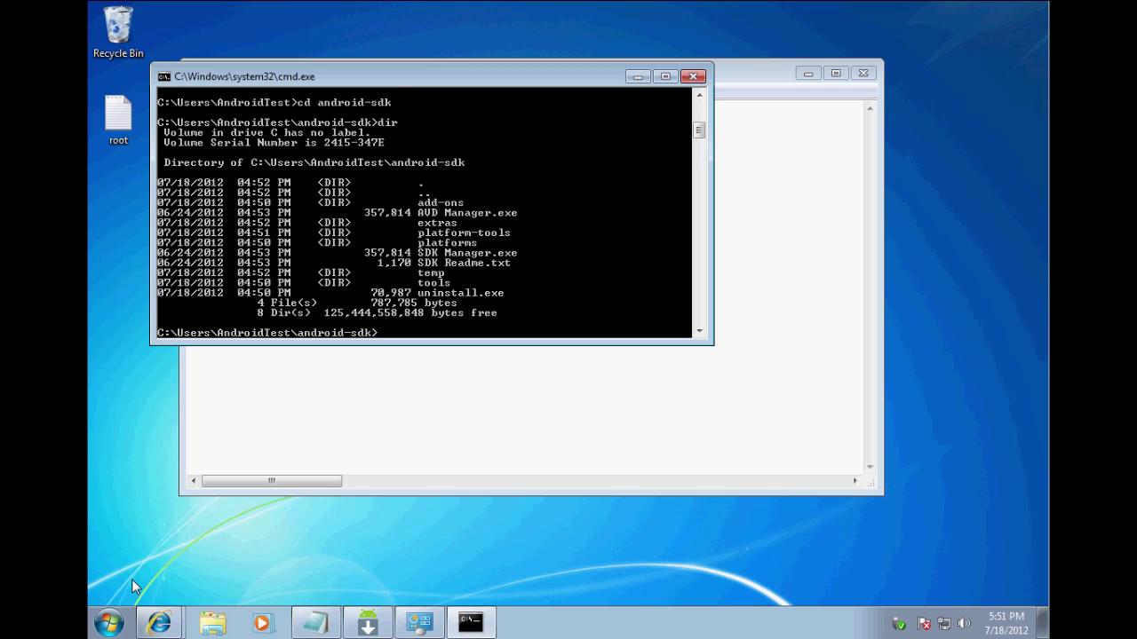
Change to the platform-tools folder and list its contents with dir
{"action": "type", "text": "cd platform-tools"}
{"action": "key", "text": "Return"}
{"action": "type", "text": "dir"}
{"action": "key", "text": "Return"}
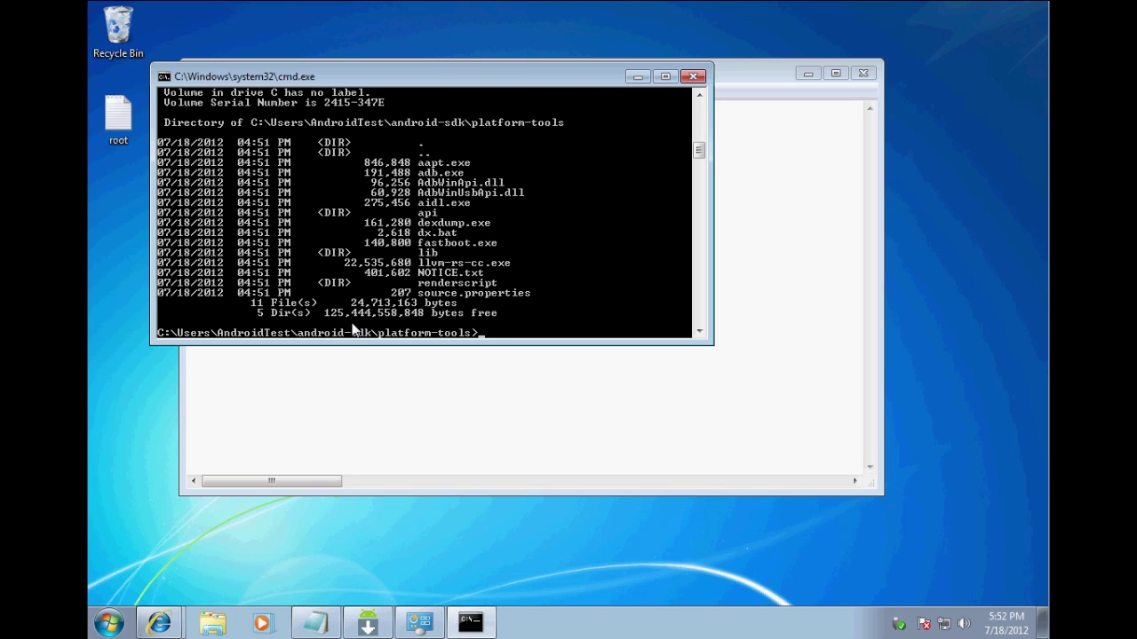
Open a Windows Explorer window, and list the attached Android devices from platform-tools with adb devices
{"action": "left_click", "coordinate": [207, 628]}
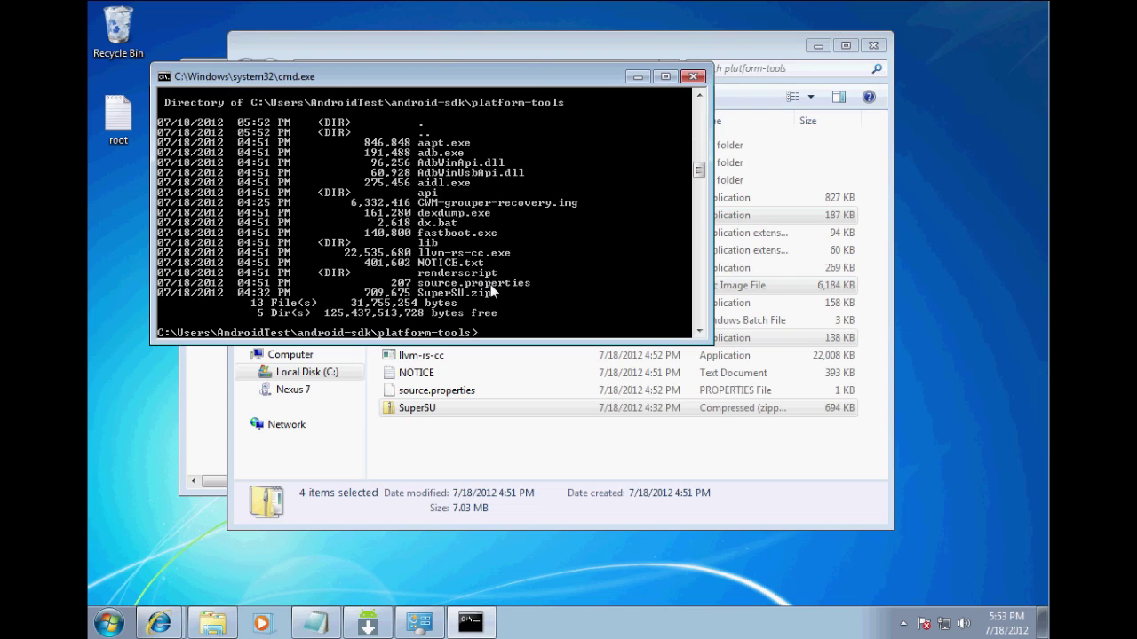
{"action": "type", "text": "adb devices"}
{"action": "key", "text": "Return"}
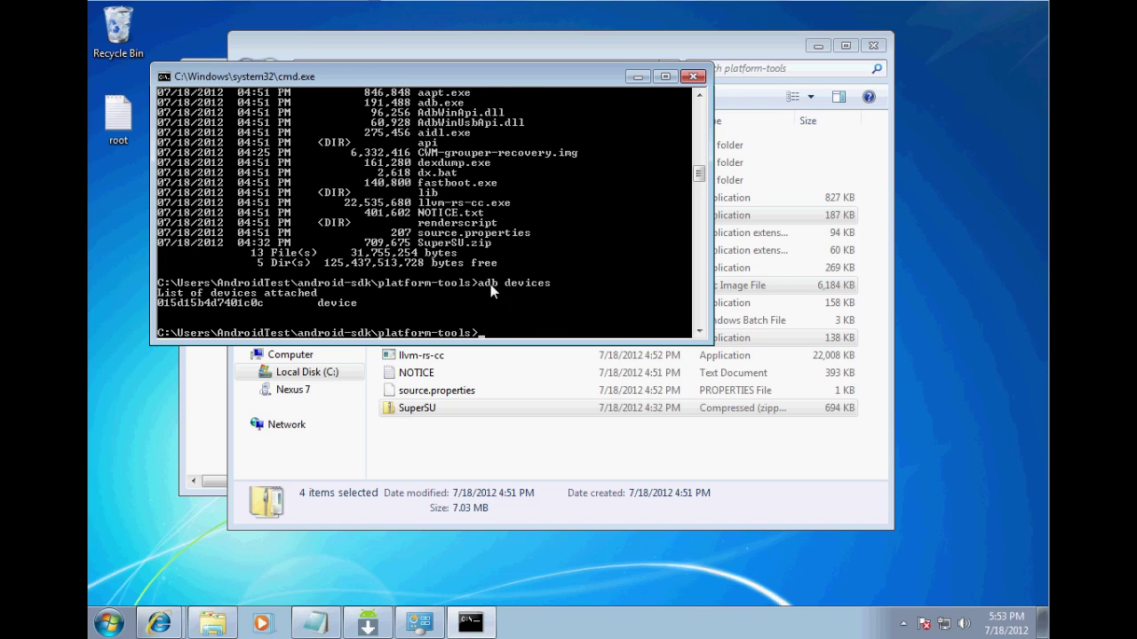